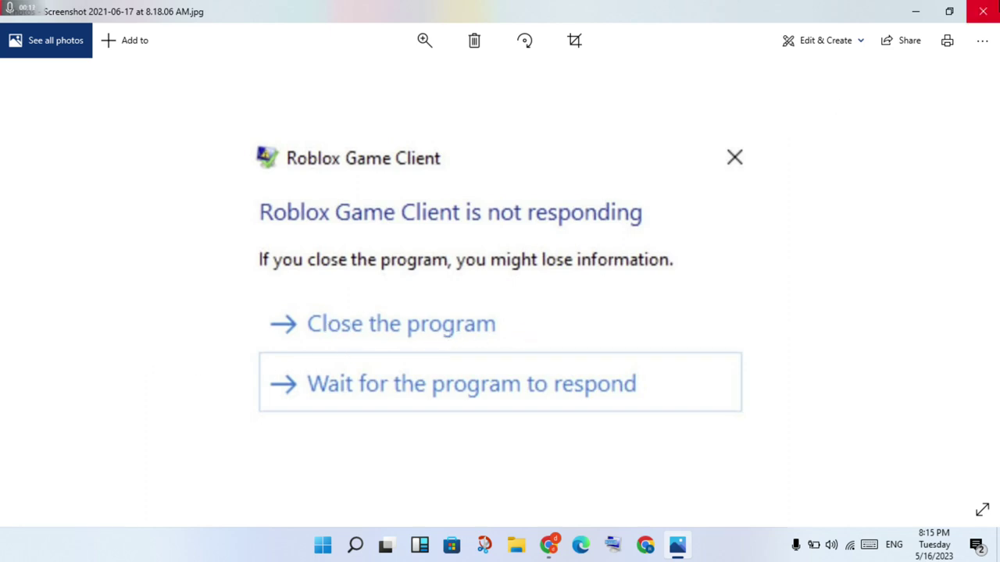
- Close the Photos window showing the Roblox 'not responding' error screenshot
{"action": "left_click", "coordinate": [983, 11]}
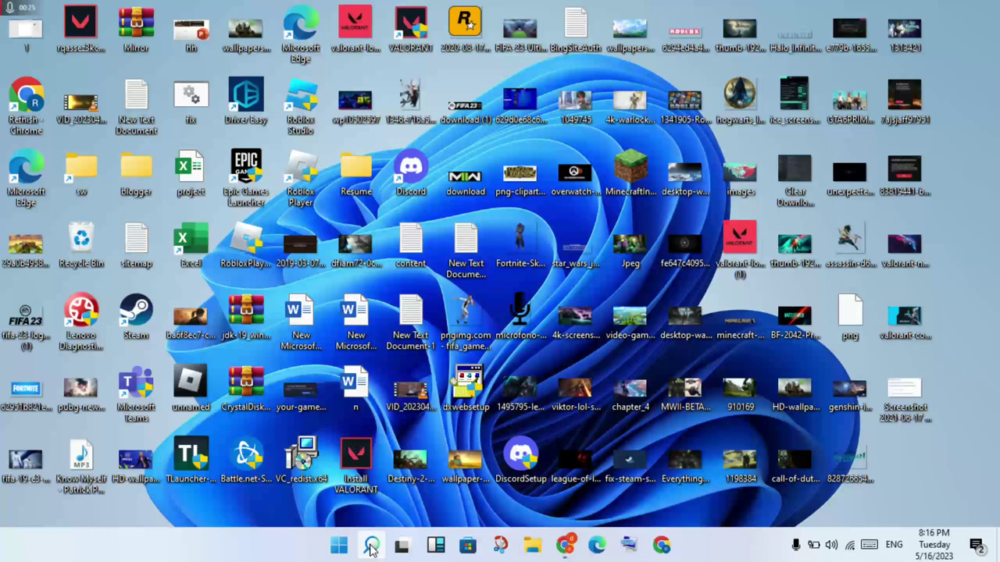
- Search Windows for 'task manager'
{"action": "left_click", "coordinate": [372, 546]}
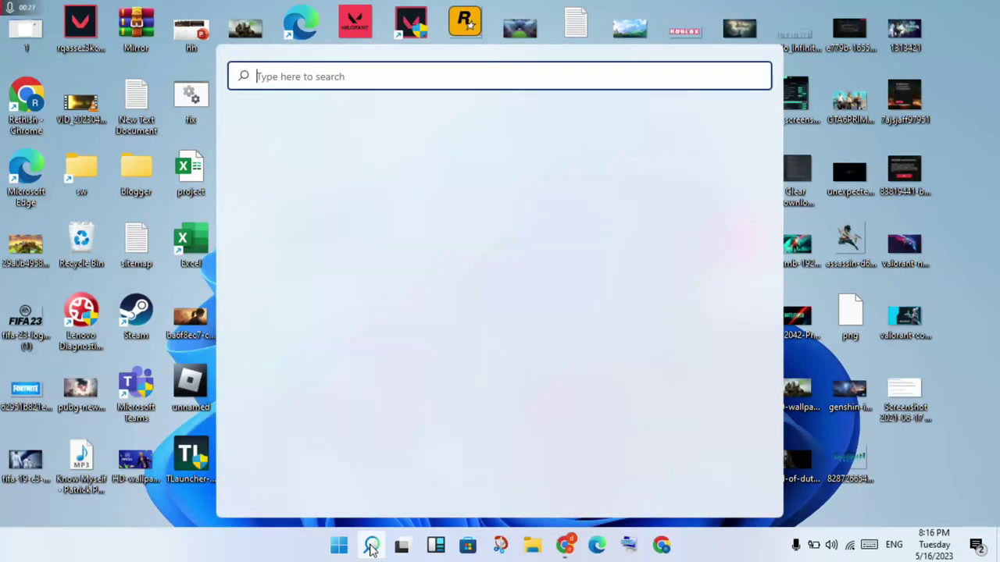
{"action": "type", "text": "task"}
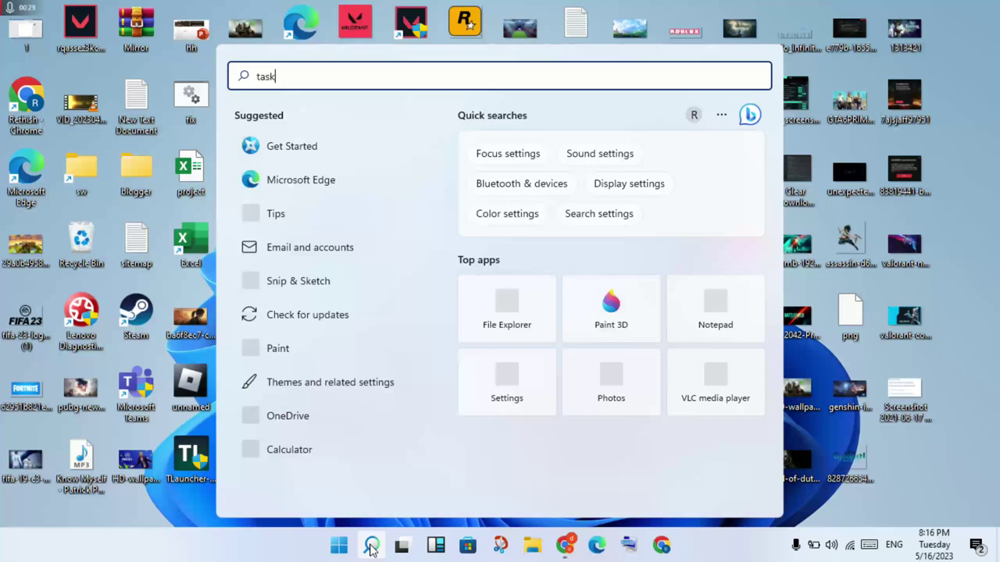
{"action": "type", "text": " mana"}
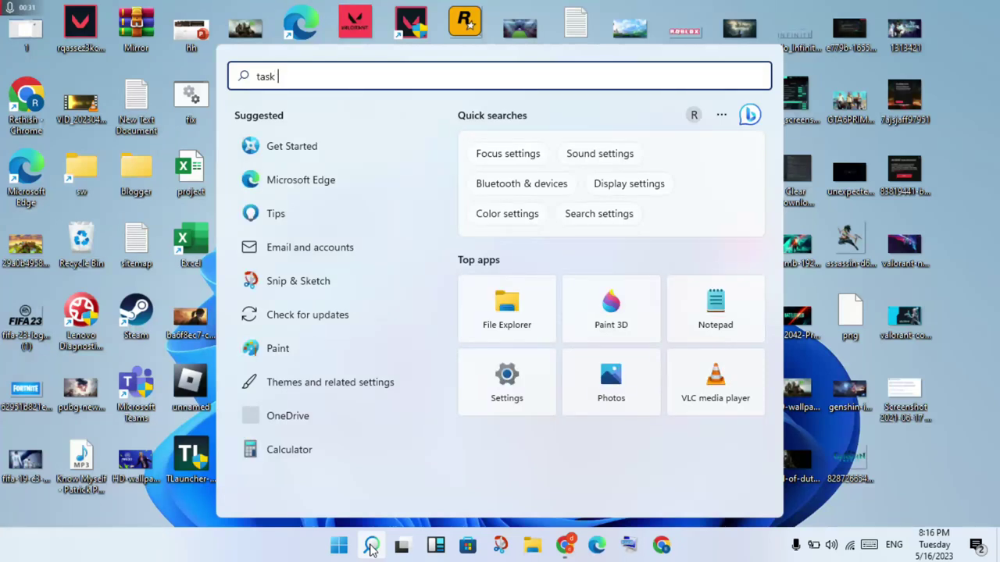
{"action": "type", "text": "ger"}
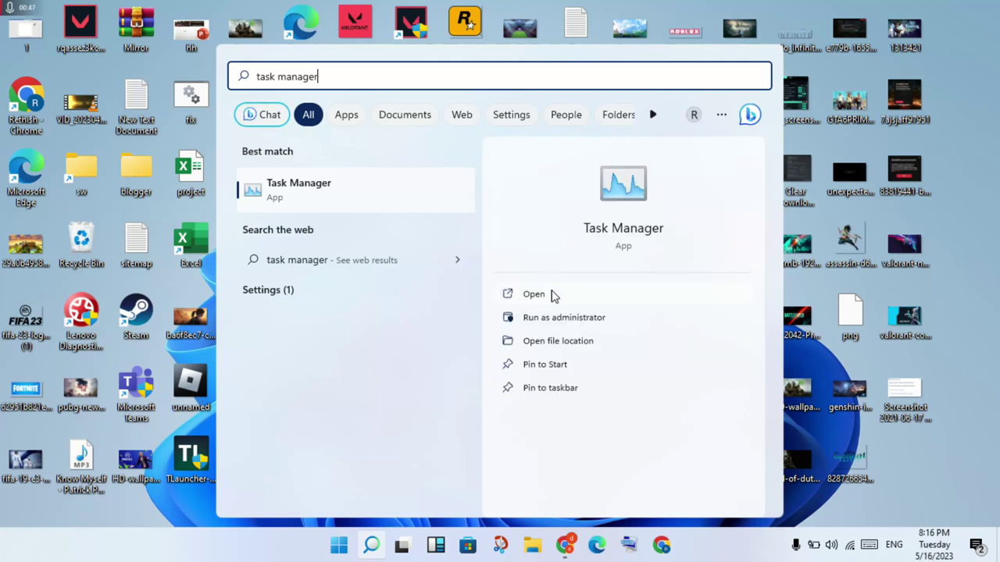
- Launch Task Manager, check End task for Windows Widgets and Default Lock Screen, then close it
{"action": "left_click", "coordinate": [534, 294]}
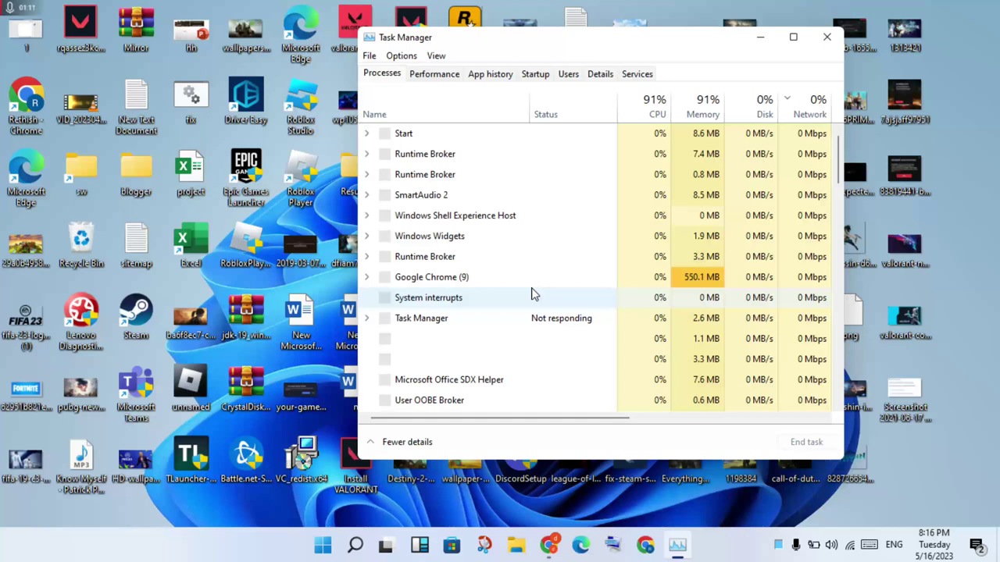
{"action": "right_click", "coordinate": [522, 238]}
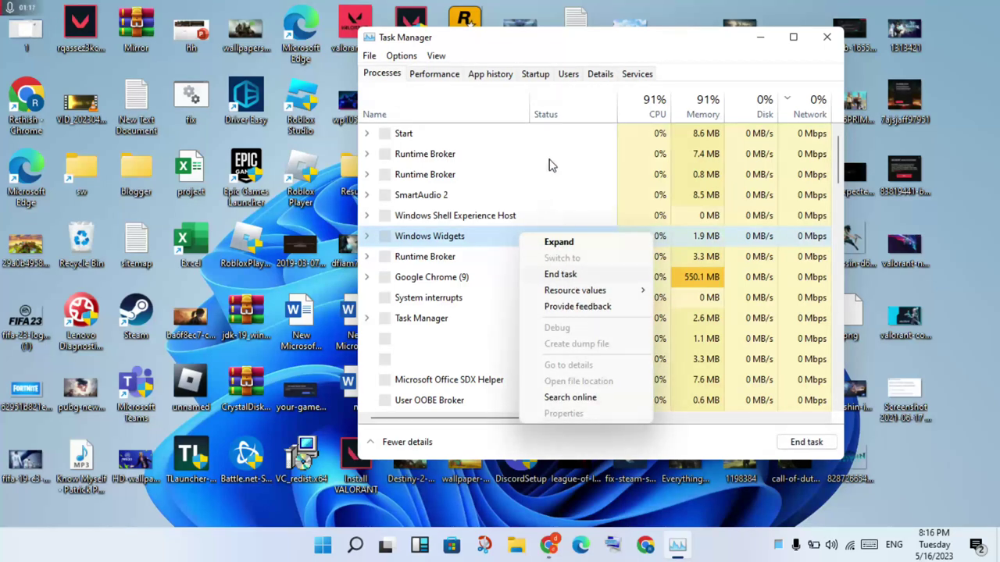
{"action": "scroll", "coordinate": [549, 163], "scroll_direction": "down", "scroll_amount": 10}
{"action": "scroll", "coordinate": [550, 163], "scroll_direction": "down", "scroll_amount": 10}
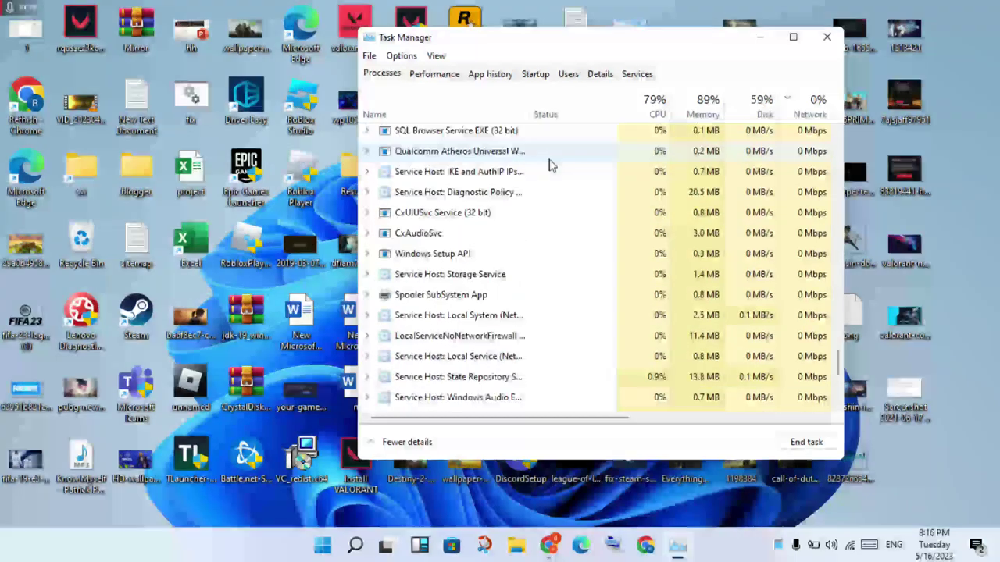
{"action": "scroll", "coordinate": [549, 163], "scroll_direction": "up", "scroll_amount": 10}
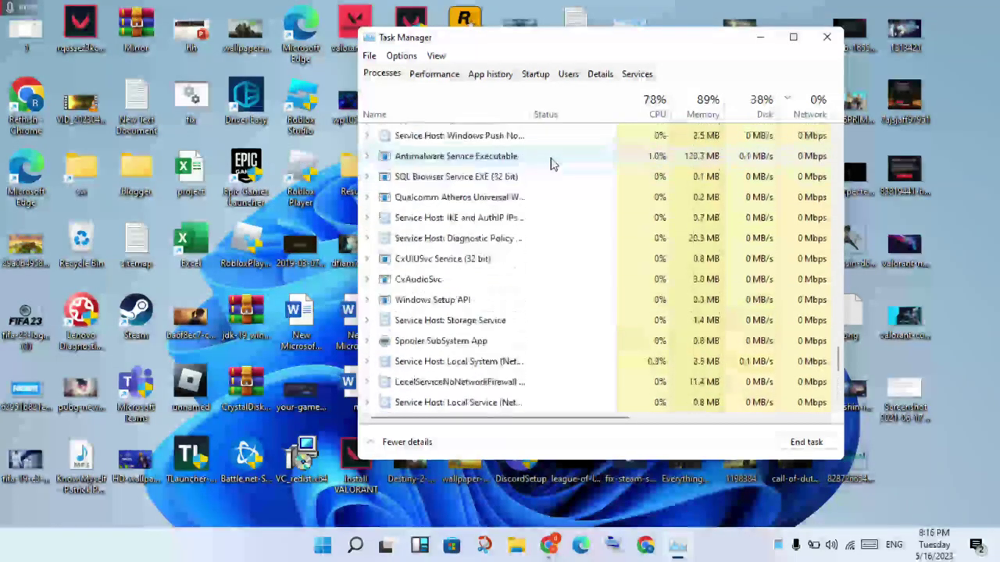
{"action": "scroll", "coordinate": [550, 163], "scroll_direction": "up", "scroll_amount": 4}
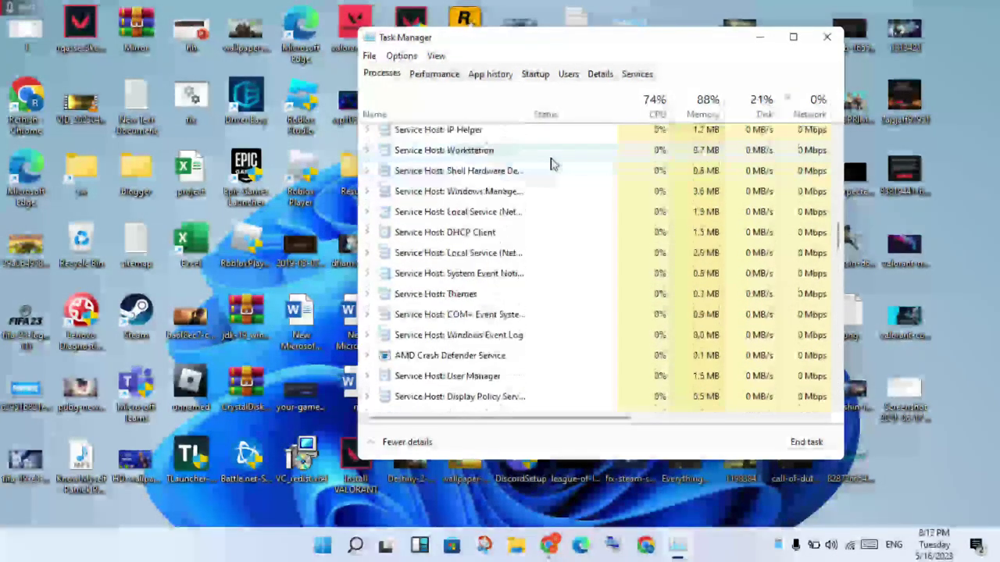
{"action": "scroll", "coordinate": [551, 164], "scroll_direction": "up", "scroll_amount": 6}
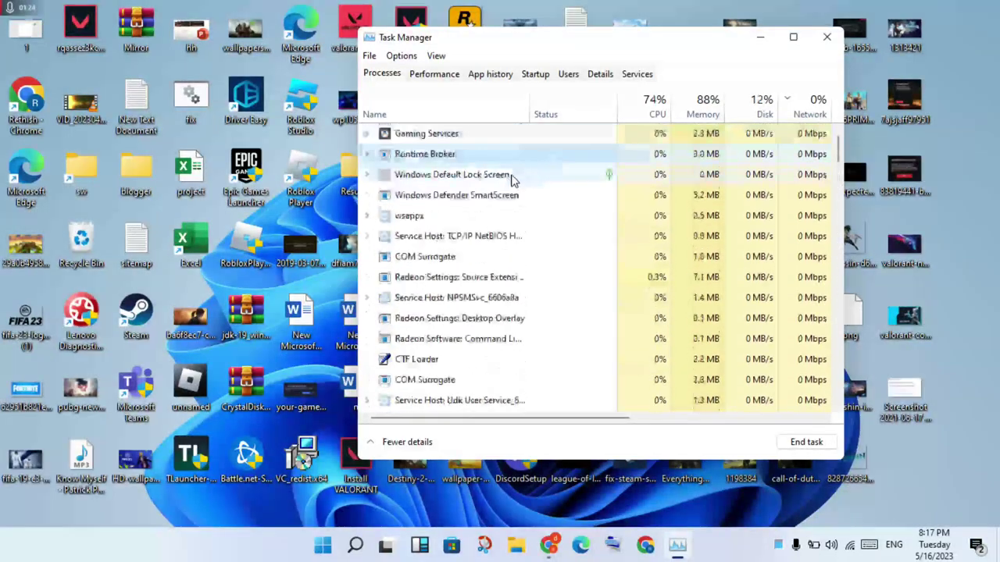
{"action": "right_click", "coordinate": [512, 178]}
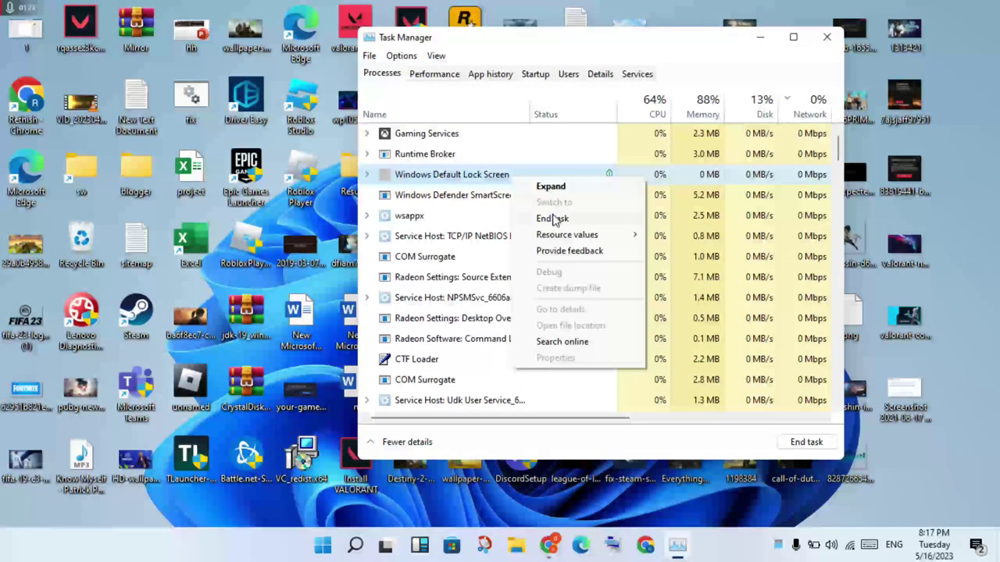
{"action": "left_click", "coordinate": [830, 37]}
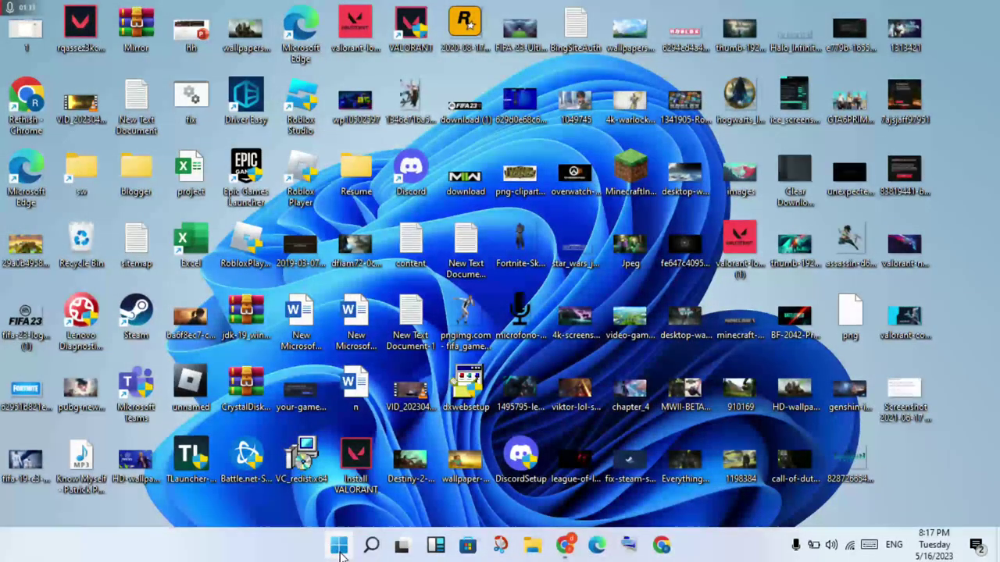
{"action": "left_click", "coordinate": [340, 550]}
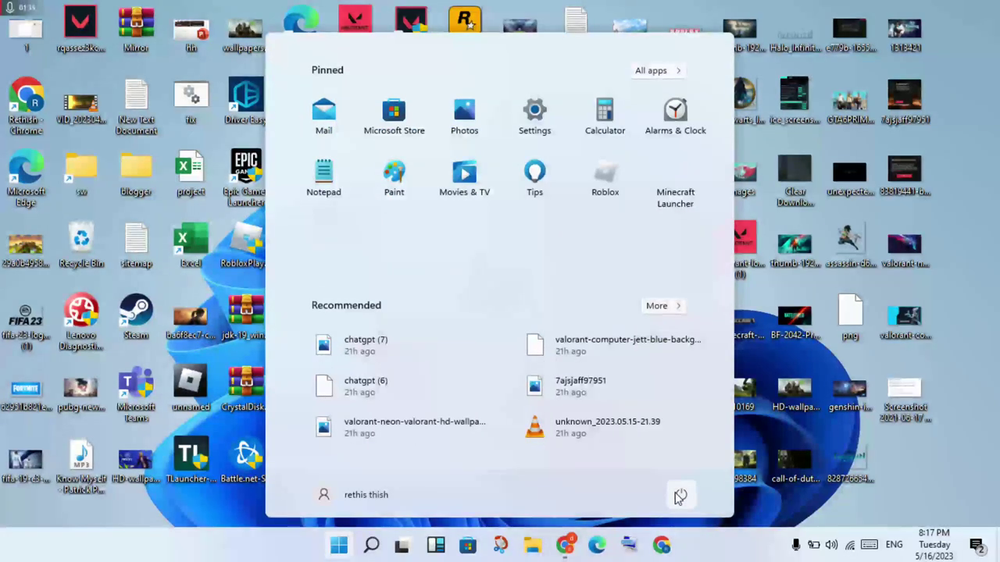
{"action": "left_click", "coordinate": [681, 492]}
{"action": "left_click", "coordinate": [683, 464]}
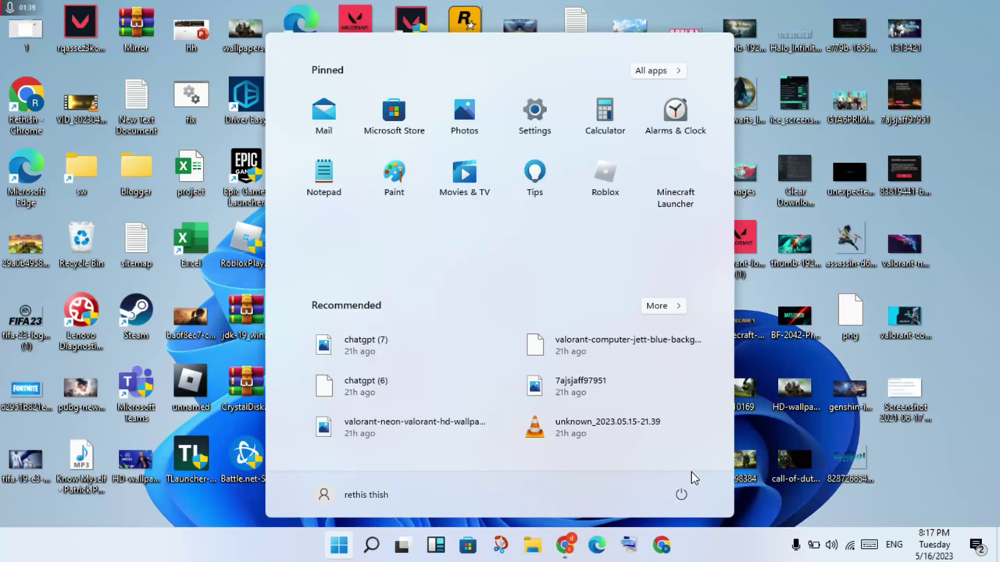
{"action": "left_click", "coordinate": [681, 494]}
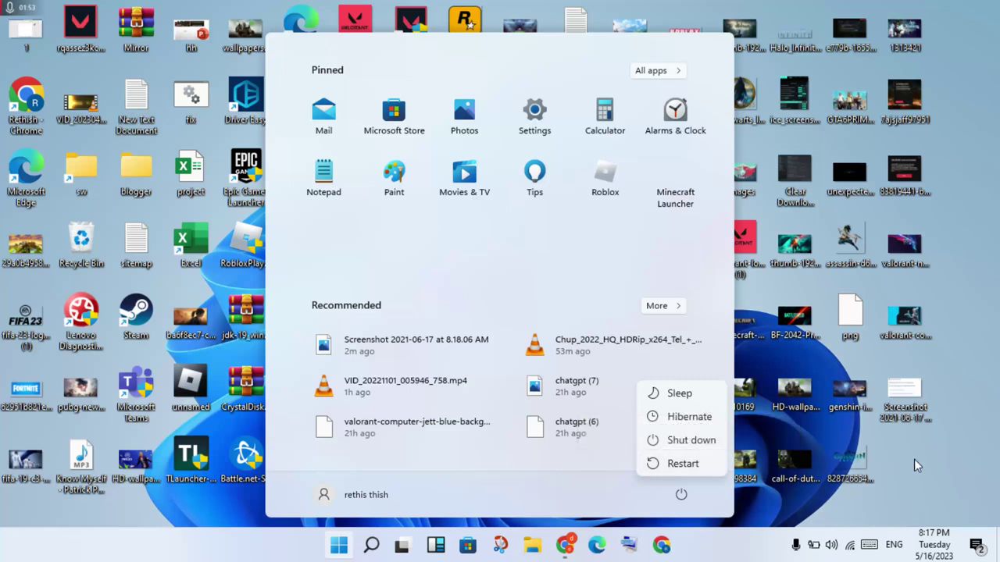
{"action": "key", "text": "Escape"}
{"action": "key", "text": "Escape"}
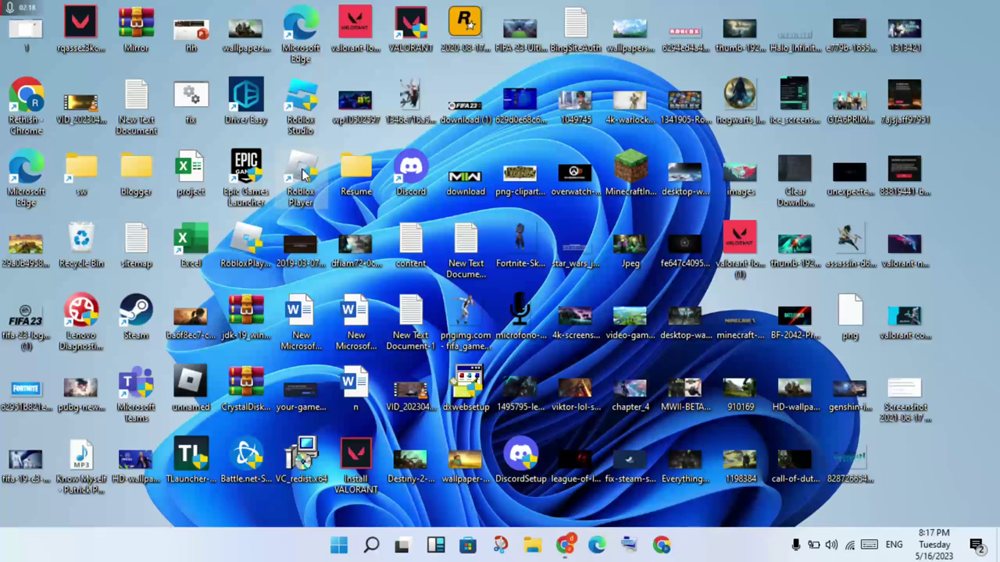
- Set the Roblox Player shortcut to Windows 8 compatibility, run as administrator, fullscreen optimizations disabled
{"action": "right_click", "coordinate": [305, 173]}
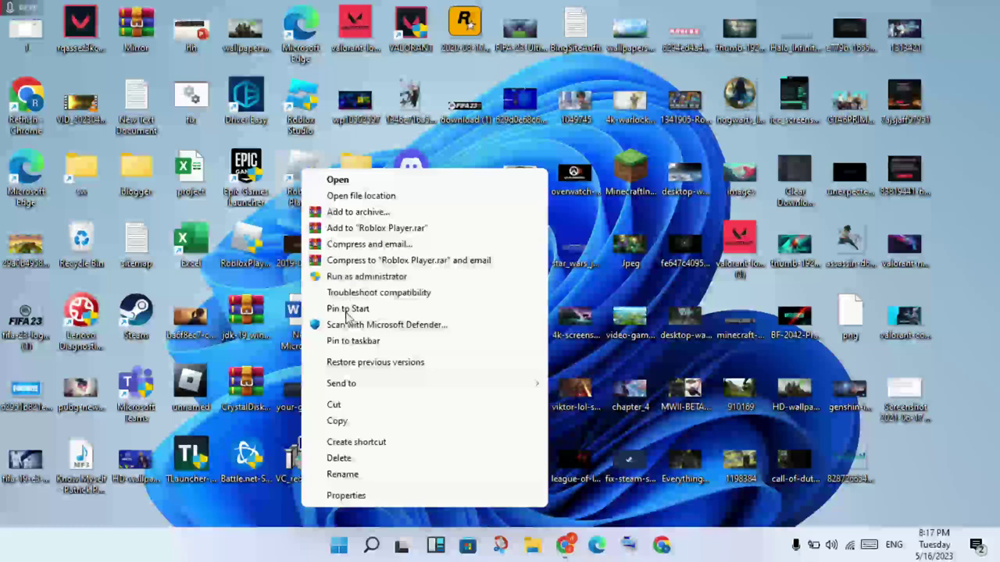
{"action": "left_click", "coordinate": [364, 495]}
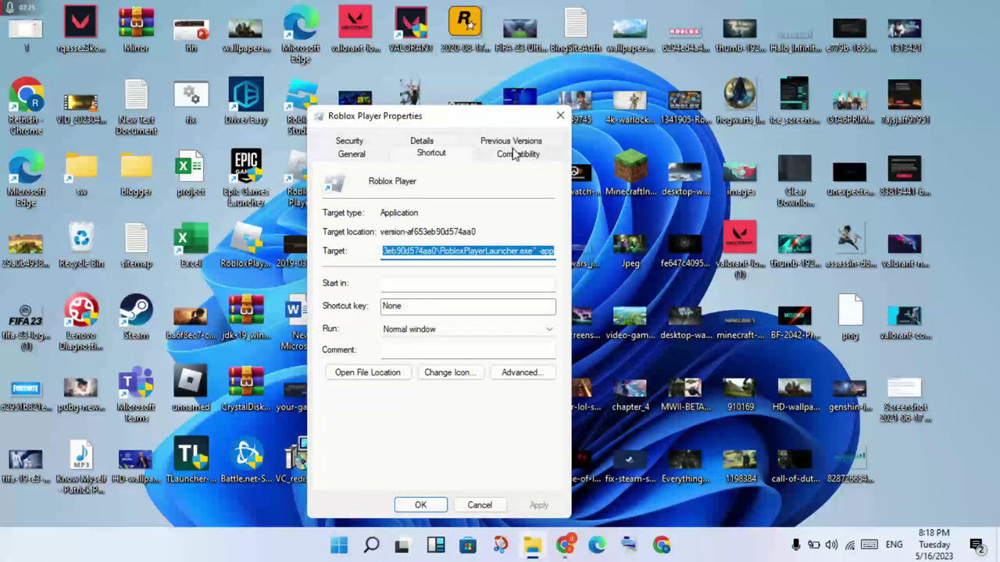
{"action": "left_click", "coordinate": [515, 154]}
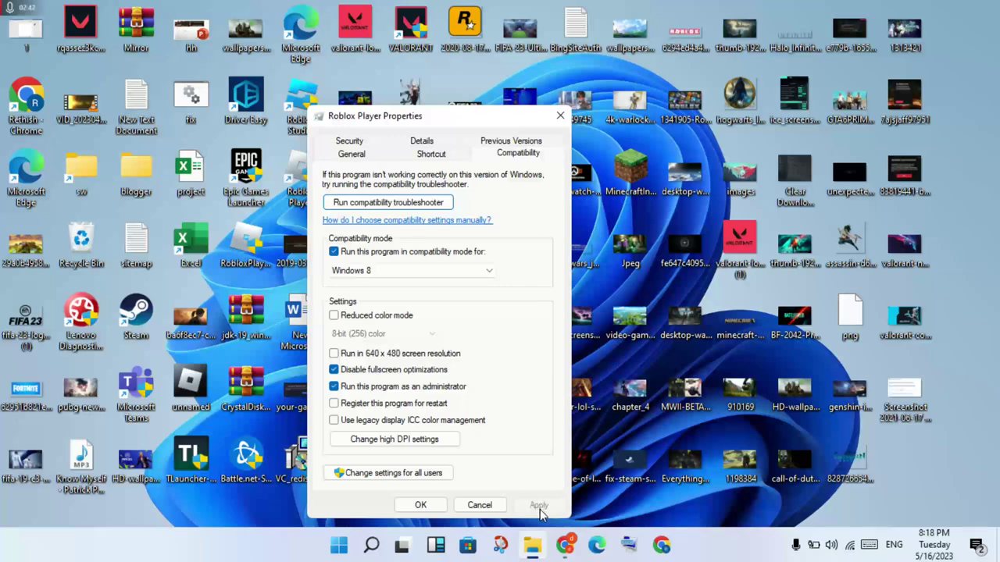
{"action": "left_click", "coordinate": [421, 506]}
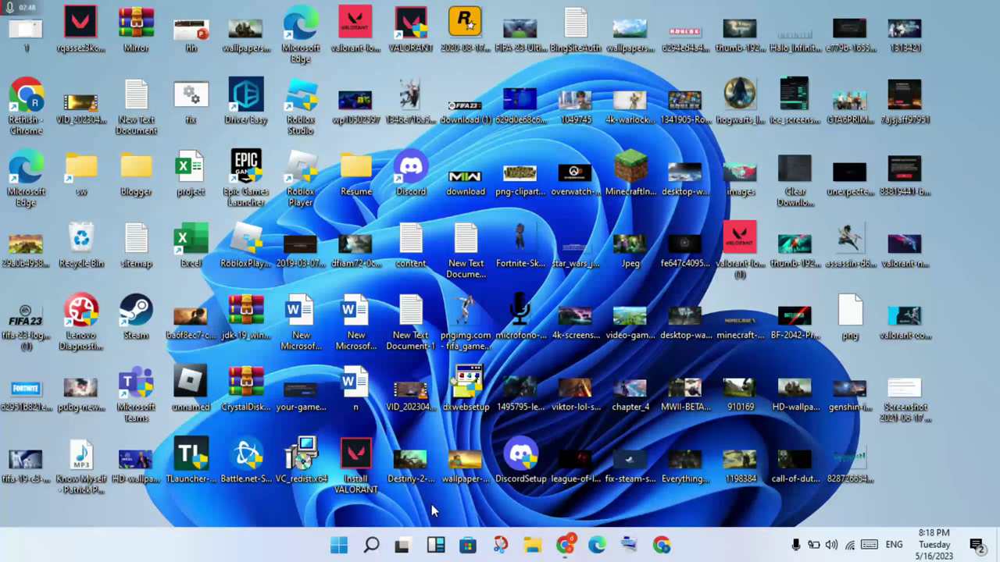
- Search for 'windows security' and launch the Windows Security app from the results
{"action": "left_click", "coordinate": [370, 544]}
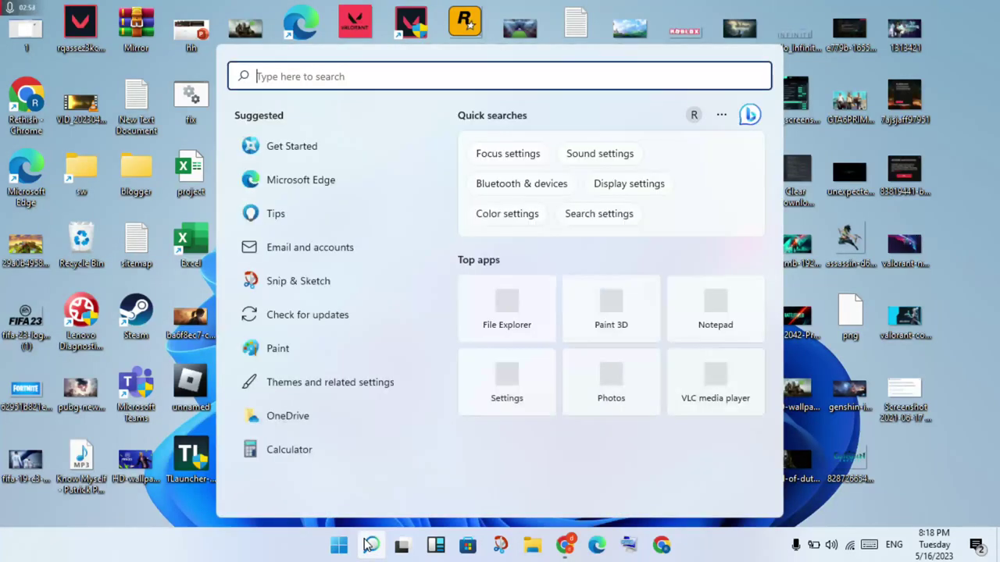
{"action": "type", "text": "win"}
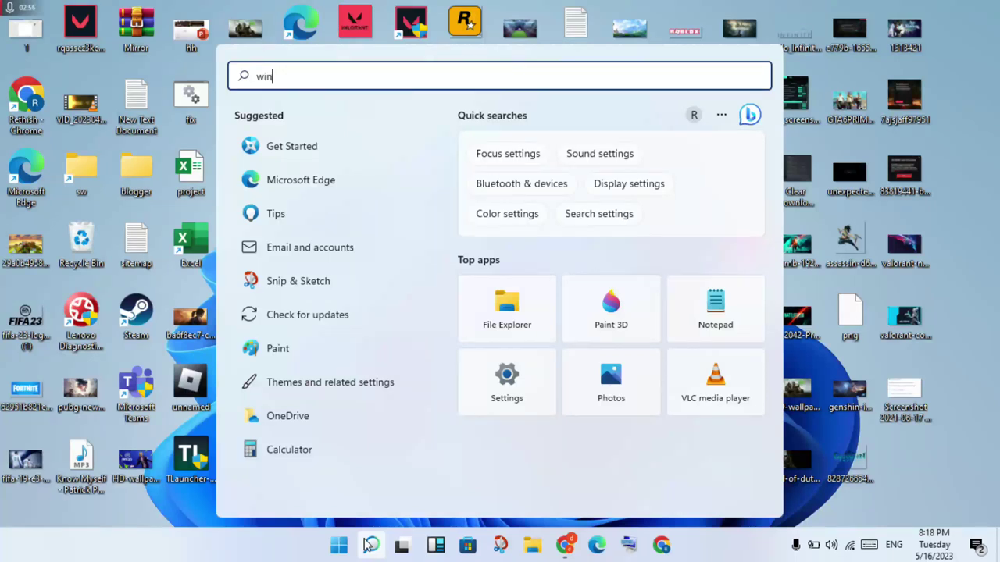
{"action": "type", "text": "dows security"}
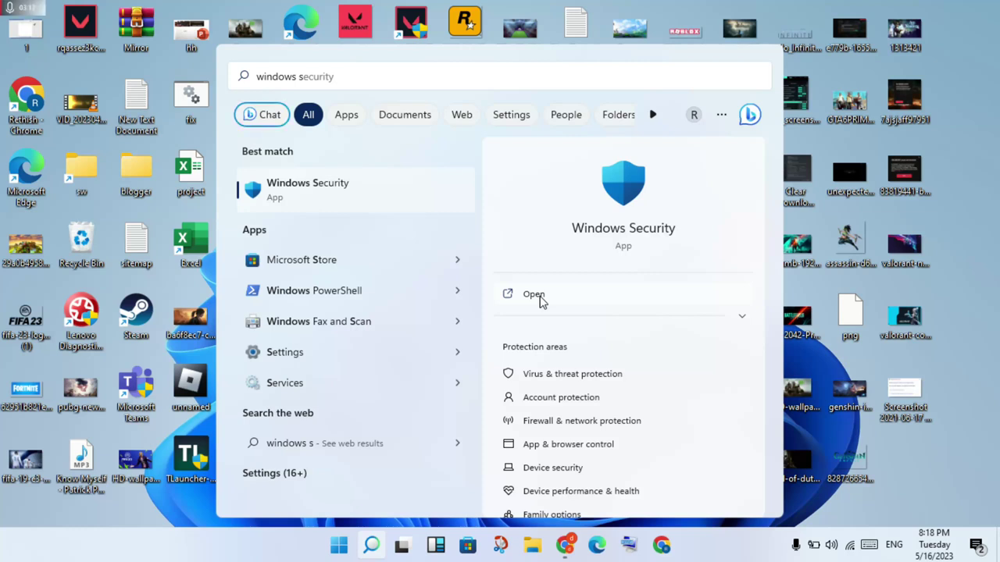
{"action": "left_click", "coordinate": [534, 294]}
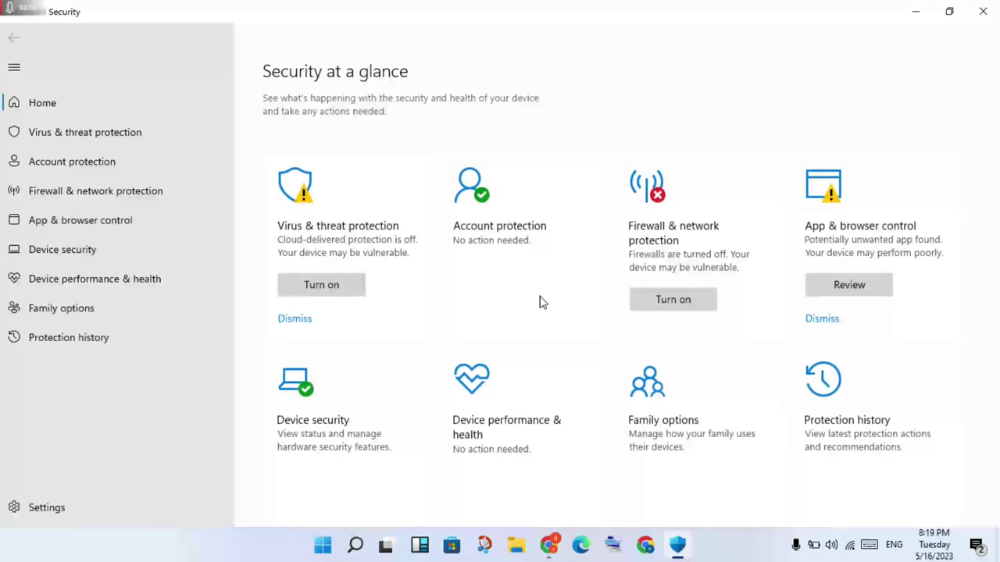
- Switch Defender Real-time protection Off, approve the UAC prompt, then go to Firewall & network protection
{"action": "left_click", "coordinate": [181, 134]}
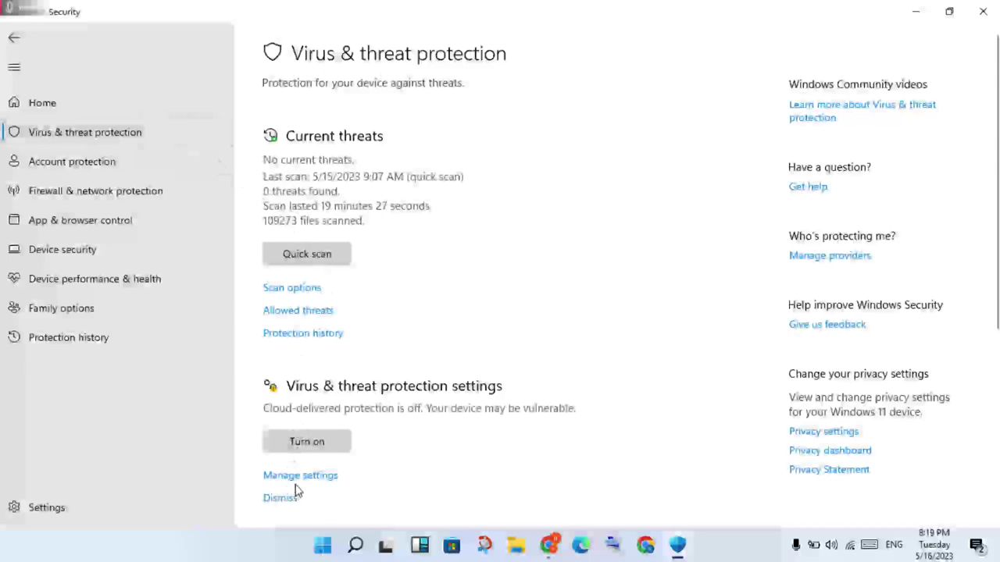
{"action": "left_click", "coordinate": [303, 480]}
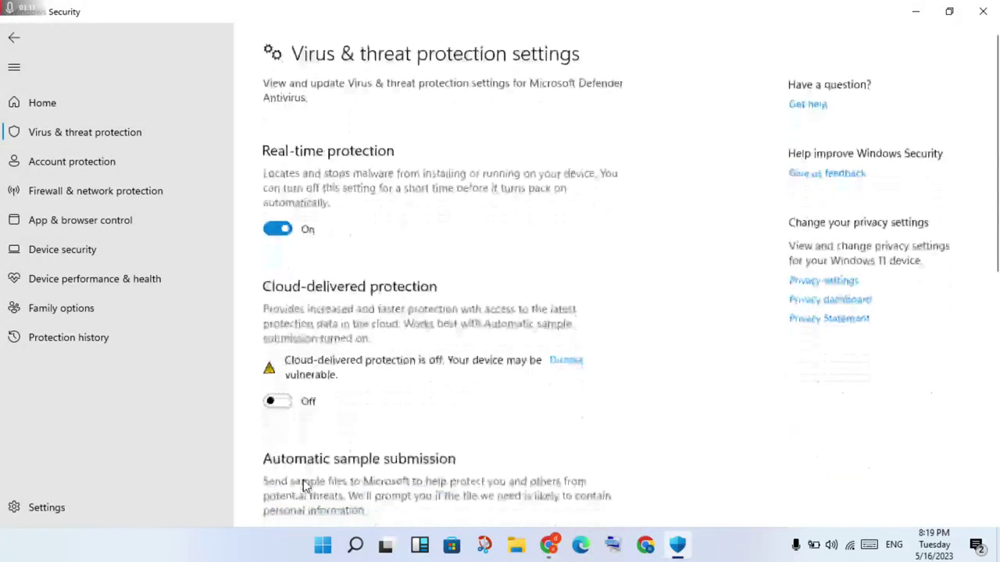
{"action": "left_click", "coordinate": [288, 229]}
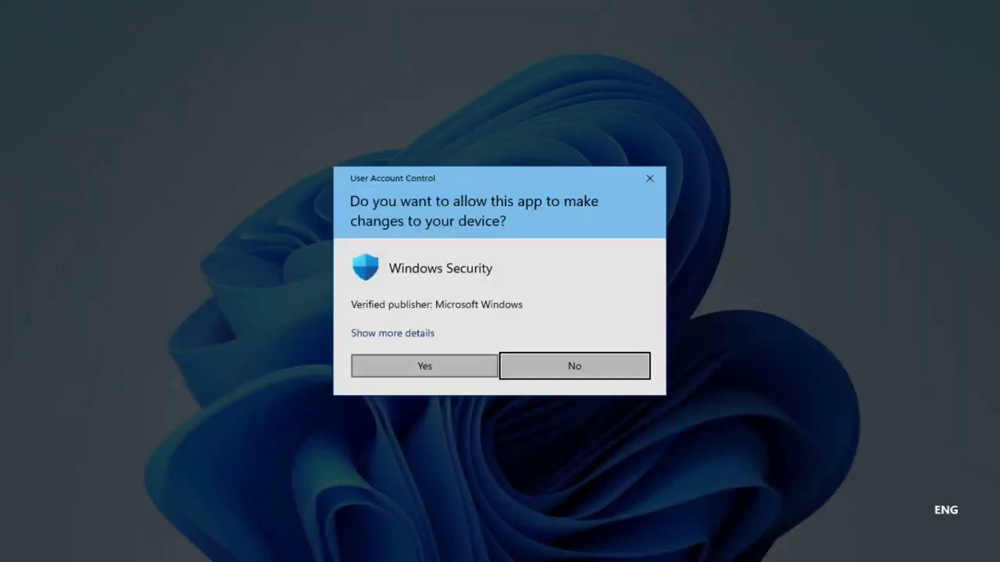
{"action": "left_click", "coordinate": [428, 368]}
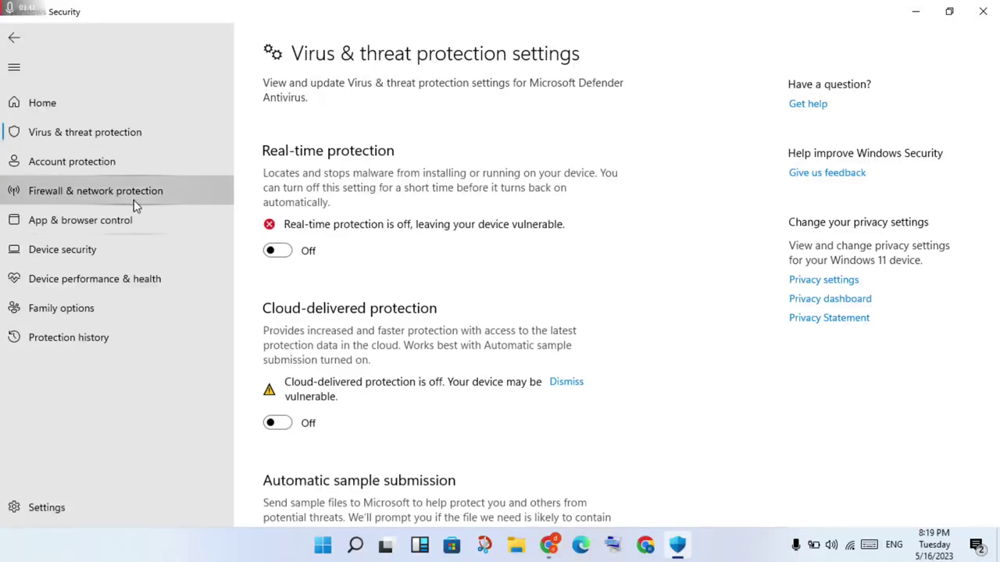
{"action": "left_click", "coordinate": [134, 200]}
{"action": "scroll", "coordinate": [322, 265], "scroll_direction": "down", "scroll_amount": 4}
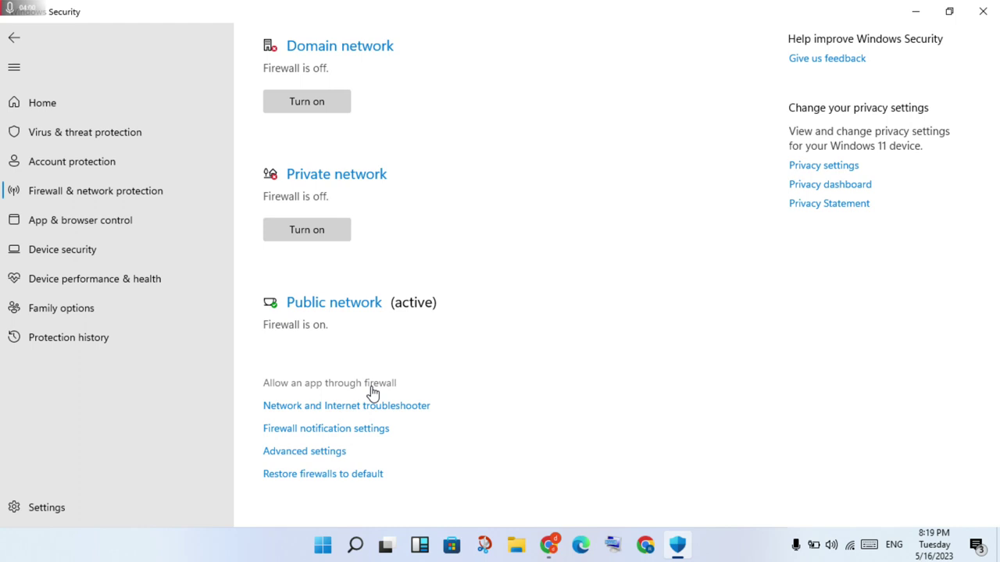
- Open the 'Allow an app through firewall' list from the Firewall & network protection page
{"action": "left_click", "coordinate": [371, 393]}
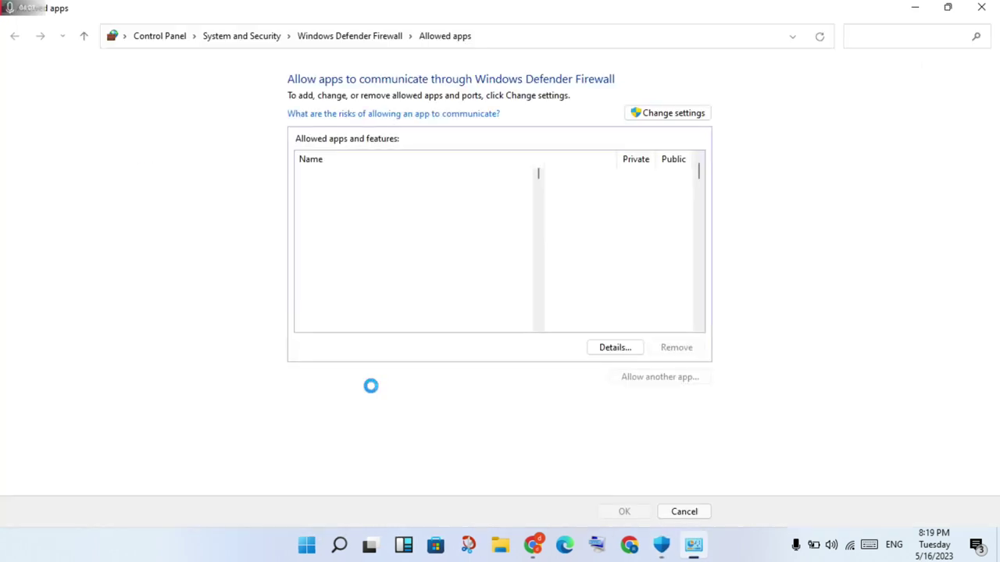
- Unlock the allowed-apps list and select Roblox, allowed on both Private and Public networks
{"action": "left_click", "coordinate": [647, 116]}
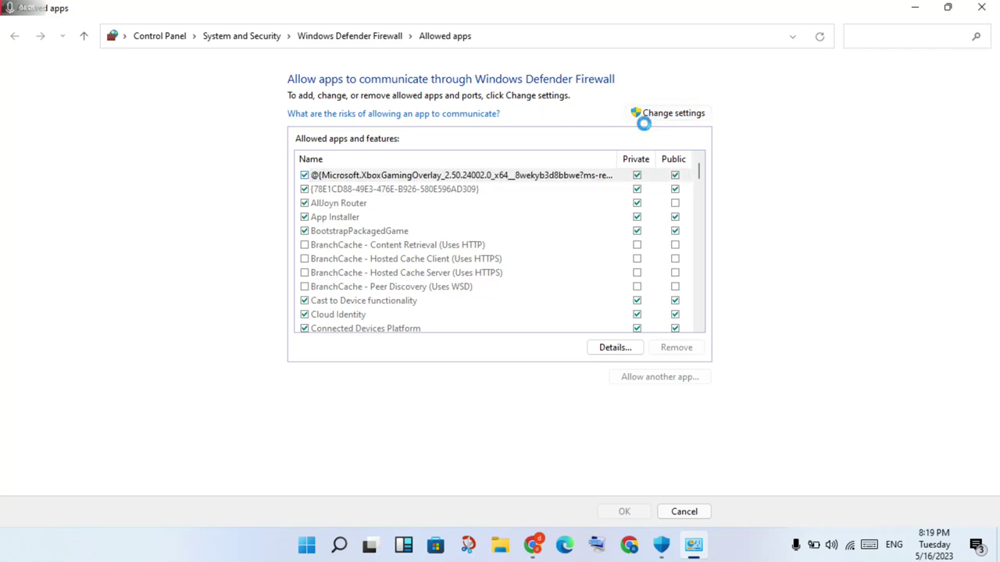
{"action": "scroll", "coordinate": [502, 269], "scroll_direction": "down", "scroll_amount": 12}
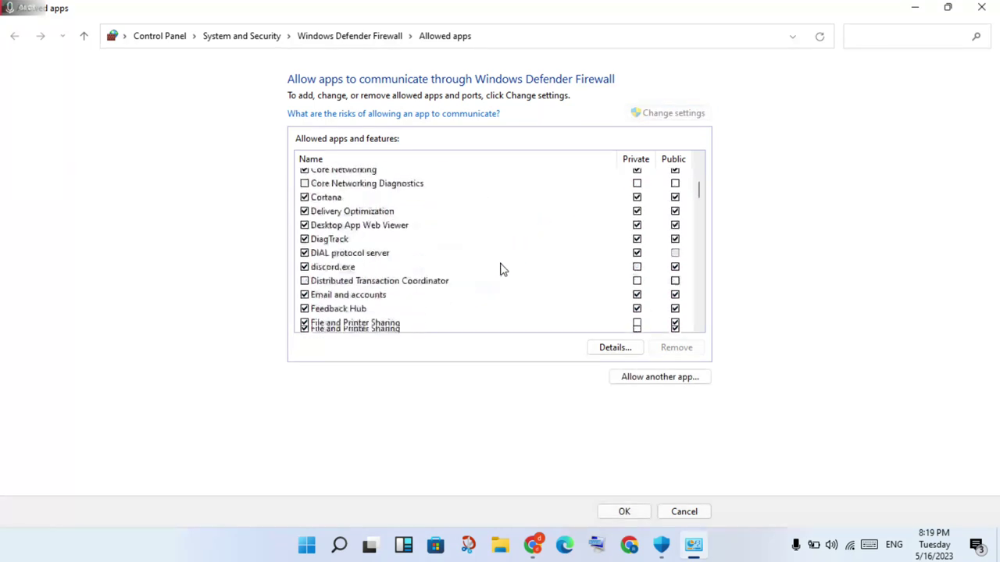
{"action": "scroll", "coordinate": [502, 270], "scroll_direction": "down", "scroll_amount": 2}
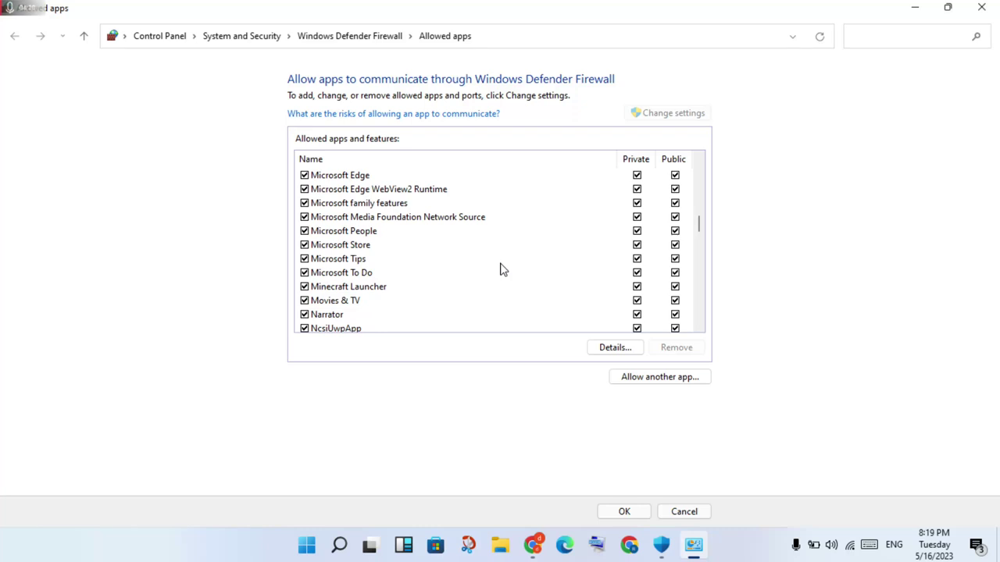
{"action": "scroll", "coordinate": [502, 270], "scroll_direction": "down", "scroll_amount": 4}
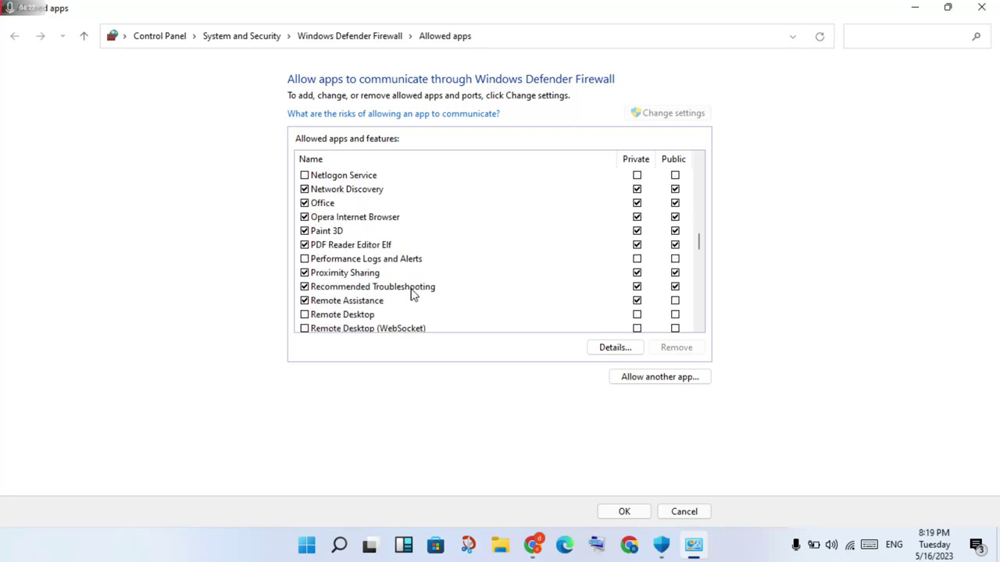
{"action": "scroll", "coordinate": [427, 297], "scroll_direction": "down", "scroll_amount": 2}
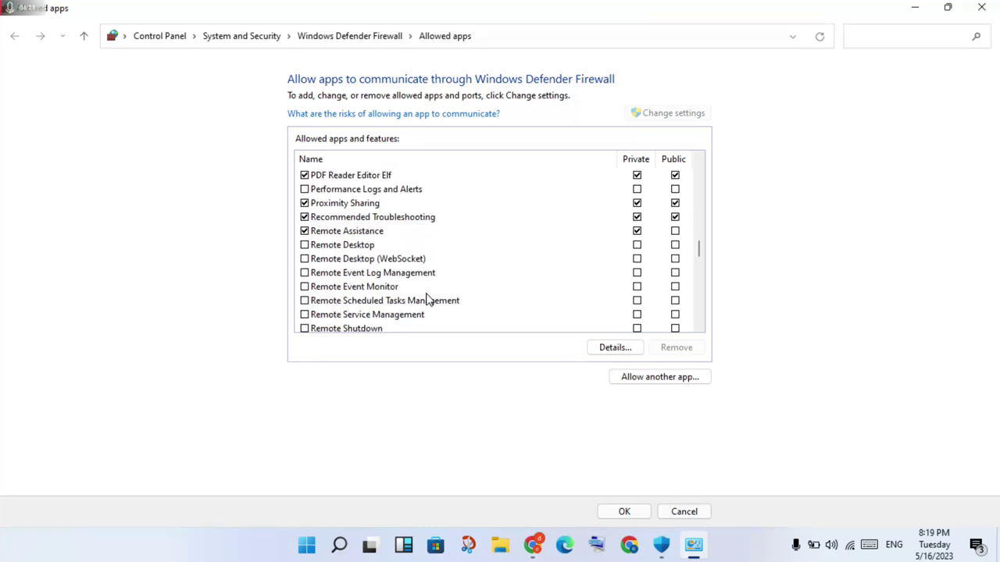
{"action": "scroll", "coordinate": [427, 299], "scroll_direction": "down", "scroll_amount": 1}
{"action": "scroll", "coordinate": [427, 299], "scroll_direction": "down", "scroll_amount": 1}
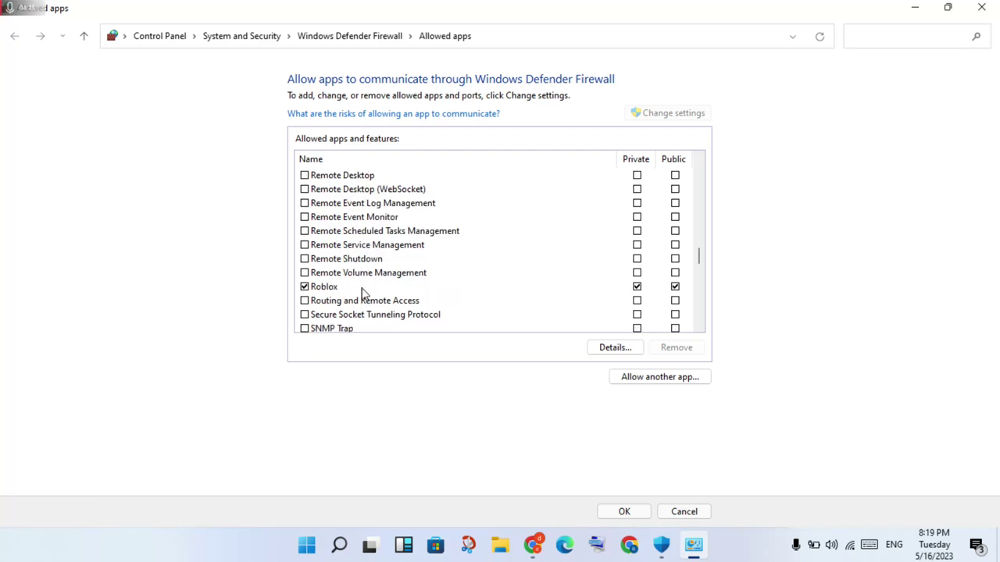
{"action": "left_click", "coordinate": [378, 287]}
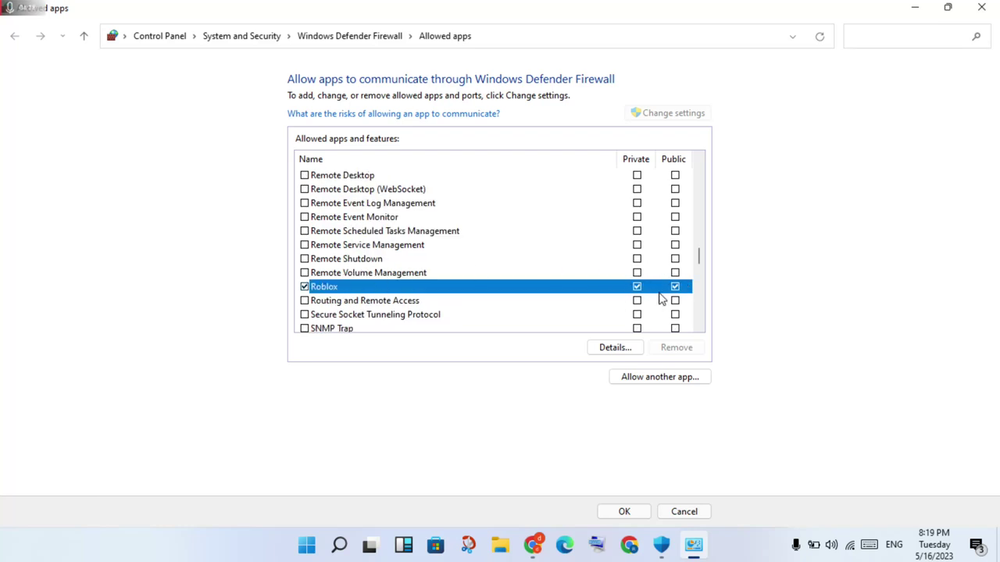